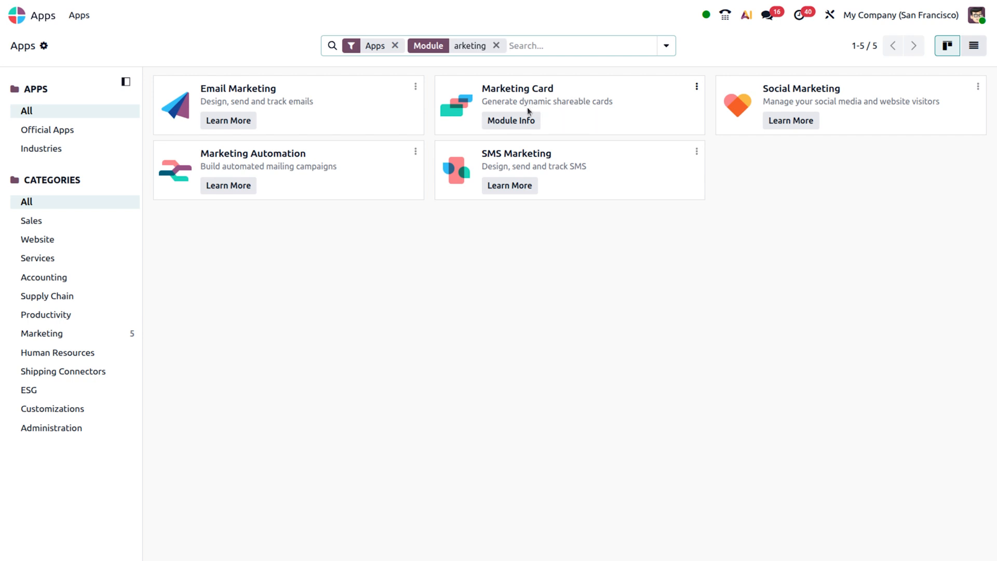
- View the Marketing Card module's information, and open the Marketing Card app
left_click(519, 123)
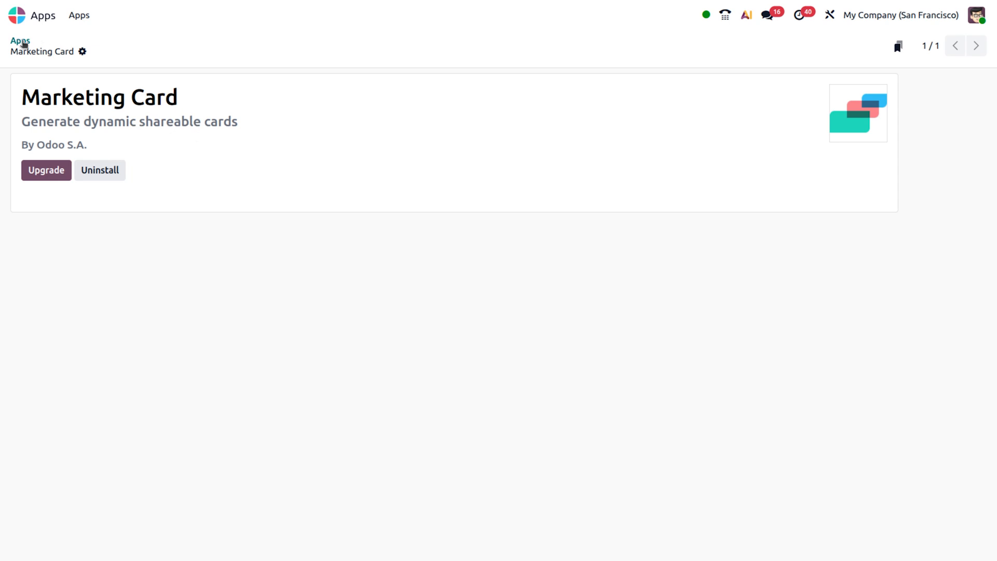
left_click(37, 20)
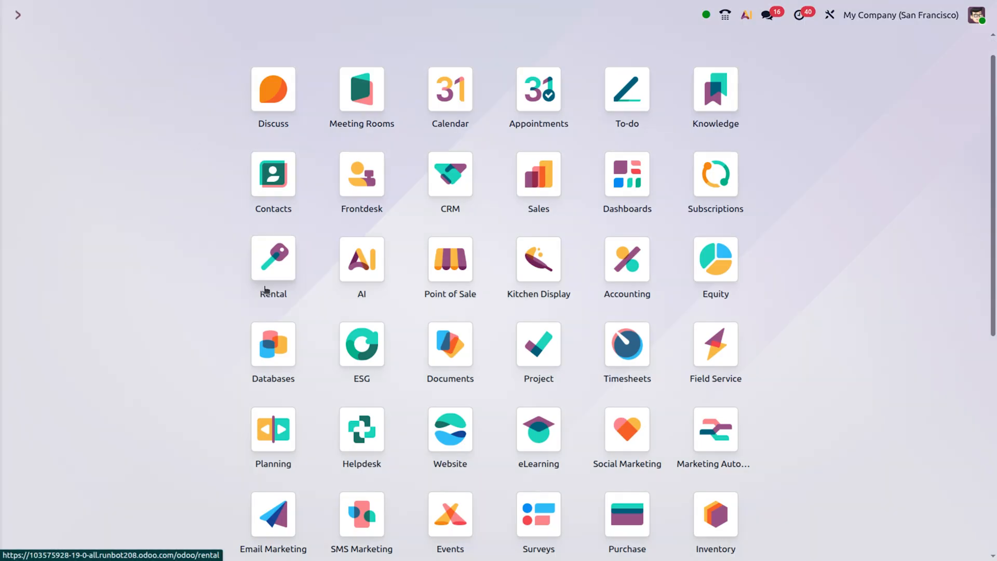
scroll(263, 289, "down", 5)
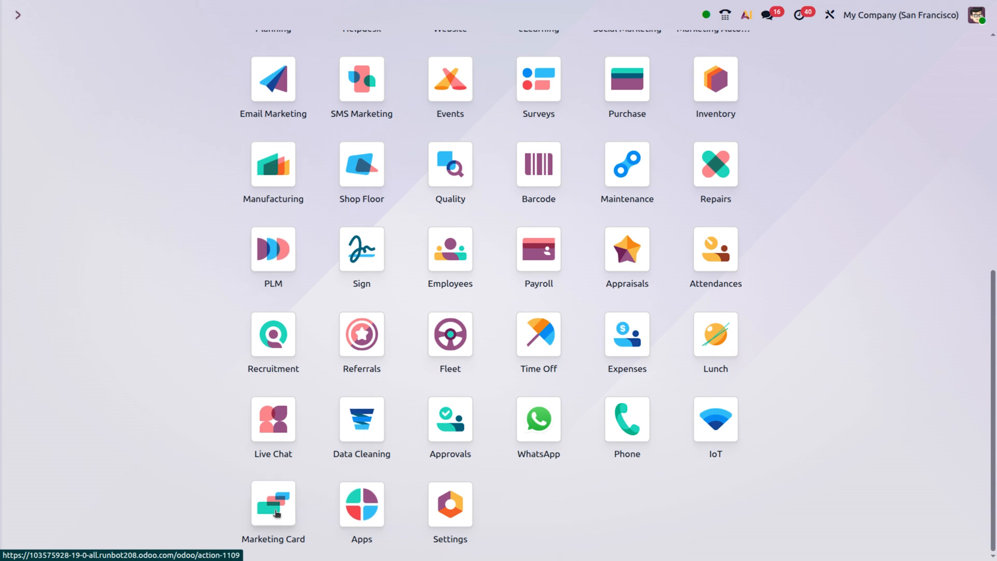
left_click(277, 513)
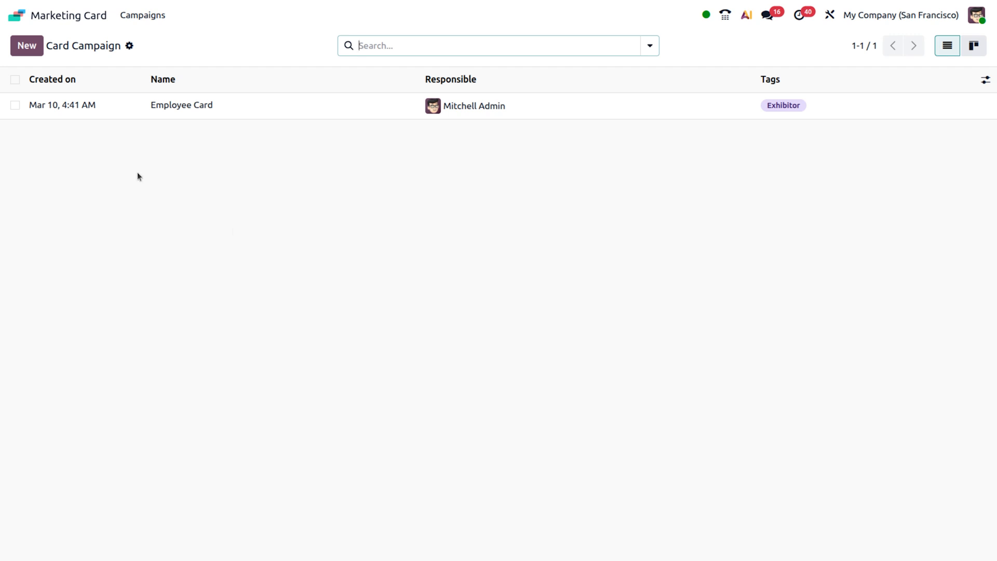
- Create a new card campaign named "odoo experience talk"
left_click(29, 46)
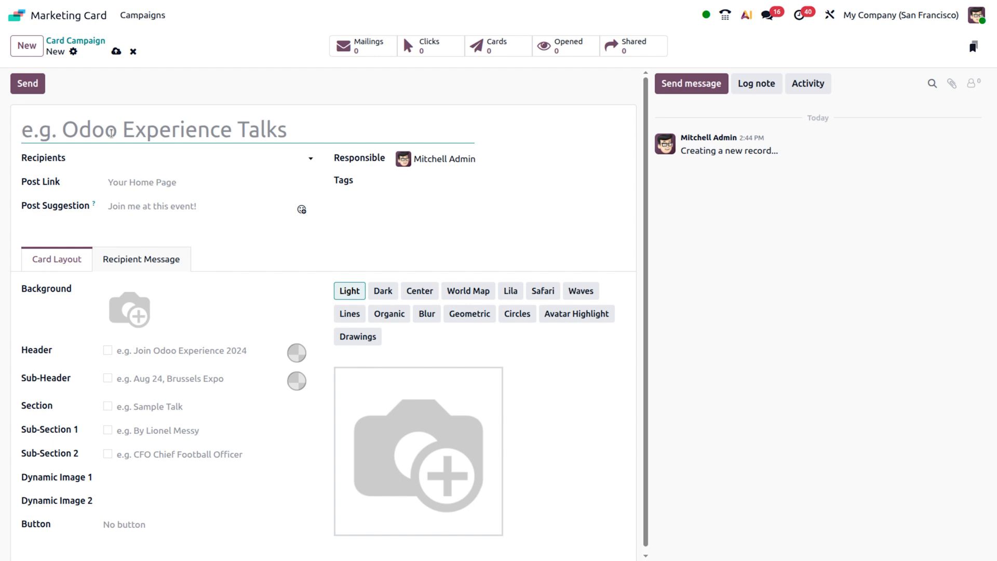
type("odoo ")
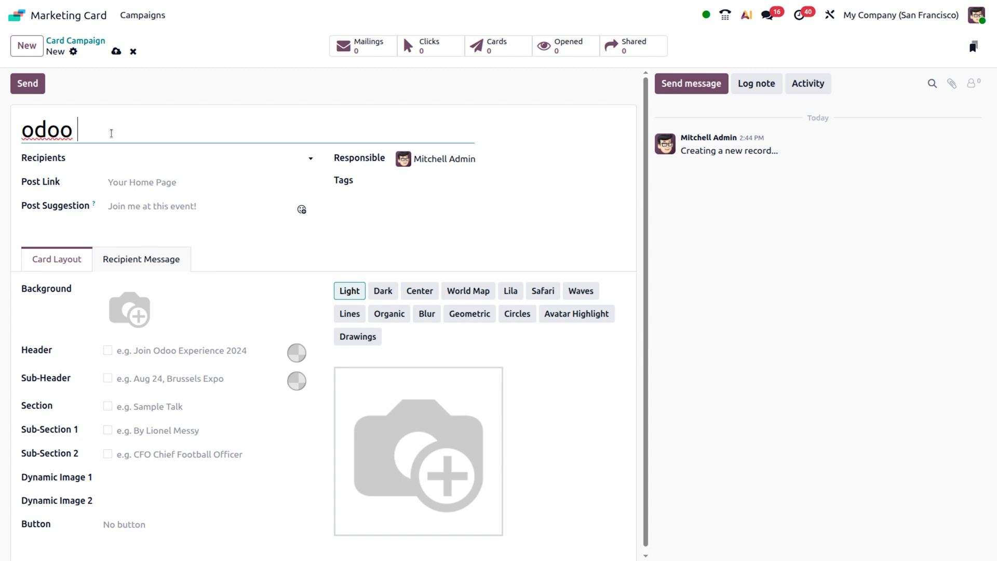
type("experience")
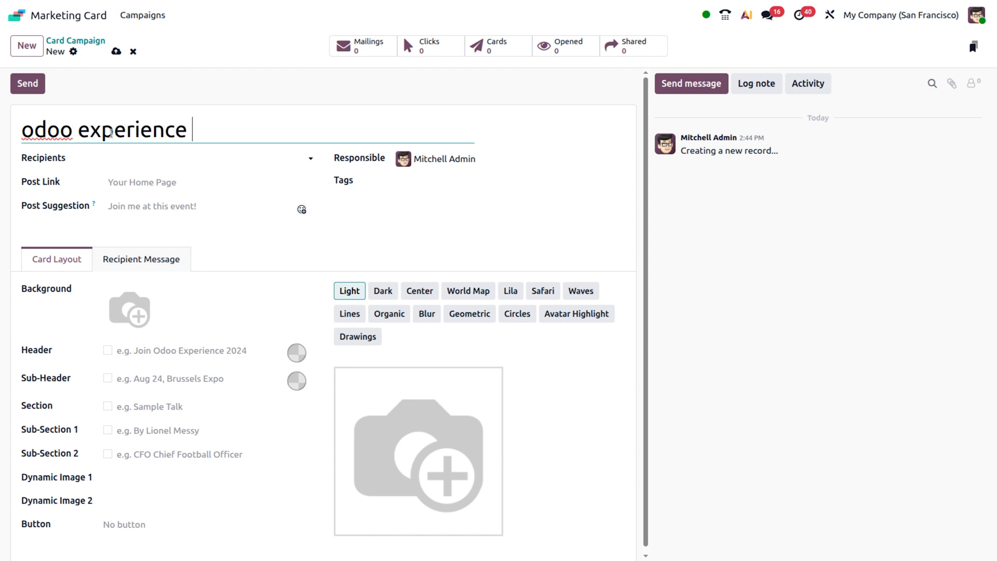
type(" talk")
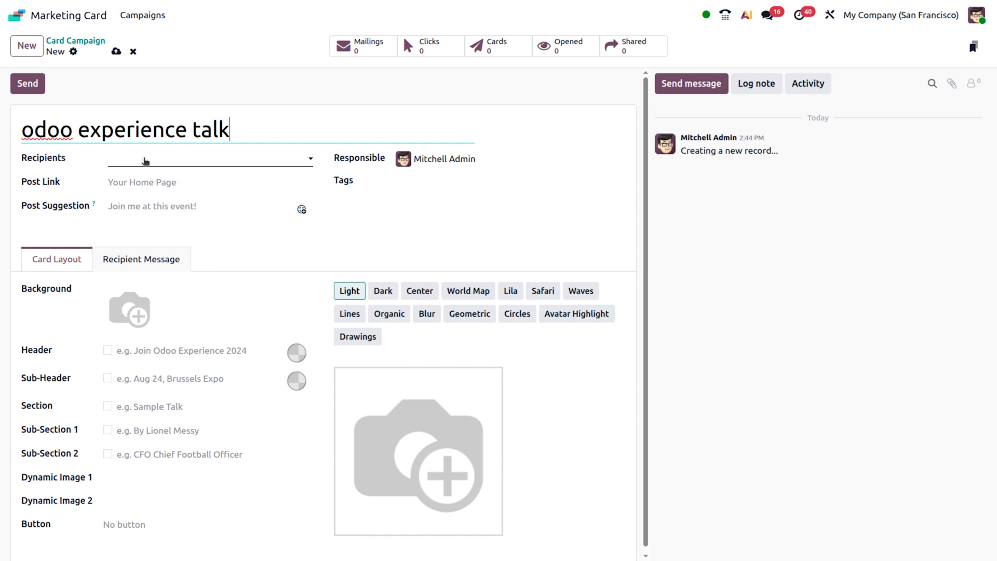
- Set the campaign's recipients to Contact and choose the second listed contact as the preview record
left_click(146, 161)
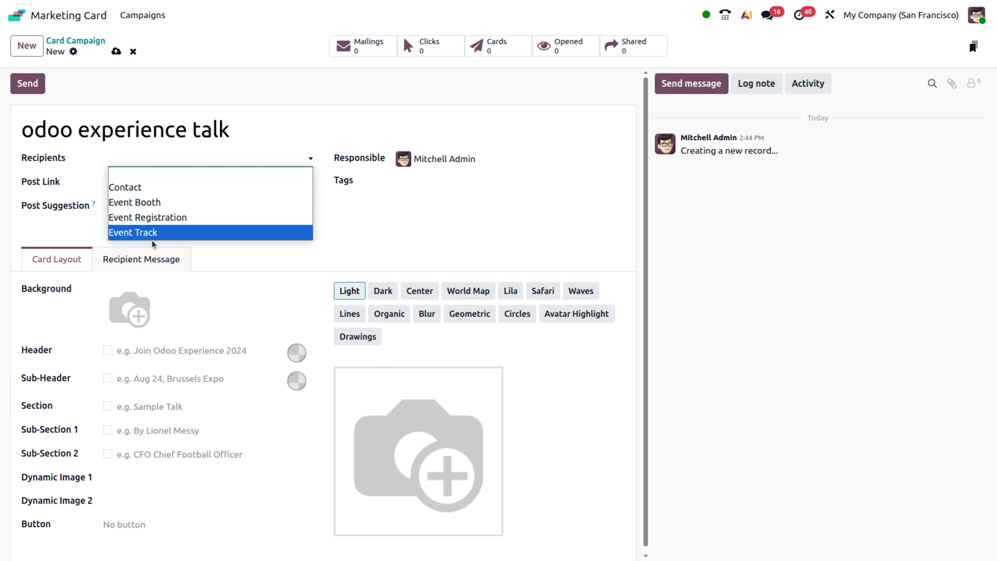
left_click(154, 187)
left_click(232, 156)
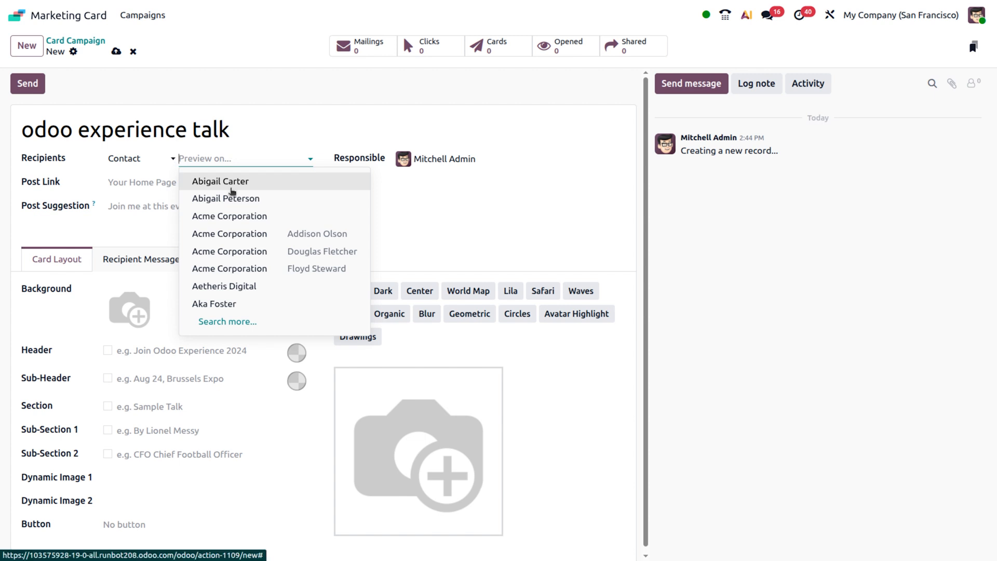
left_click(236, 200)
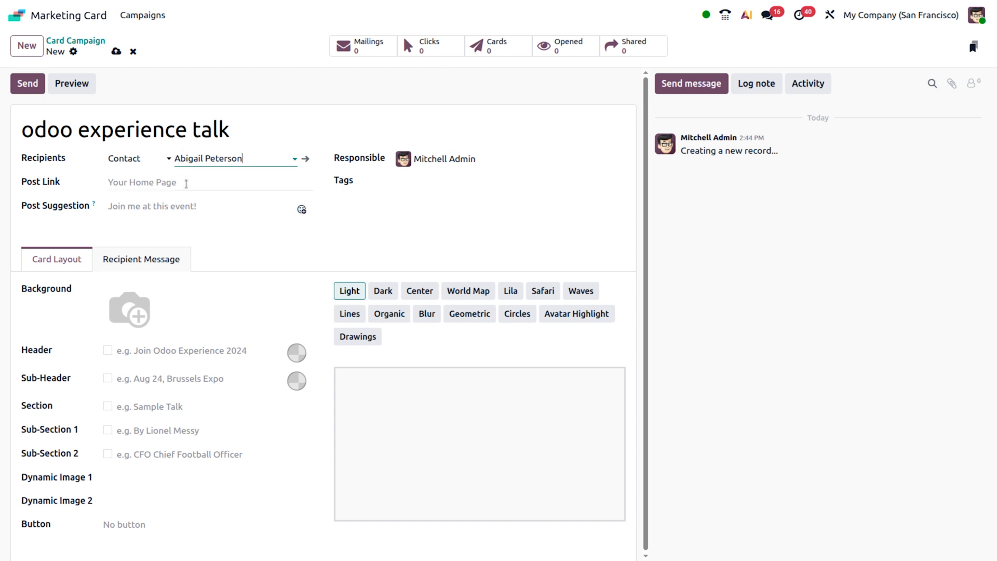
left_click(180, 188)
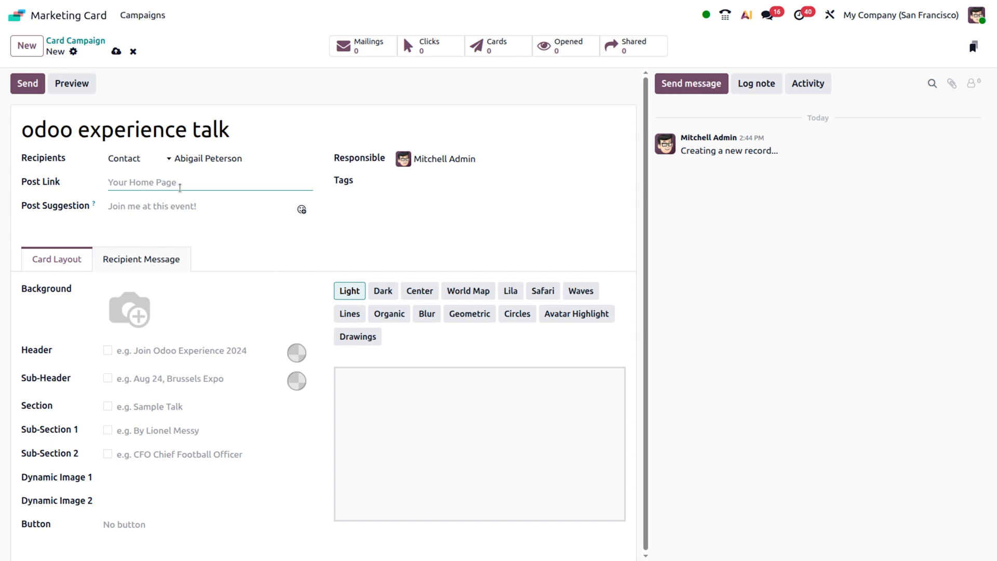
key("ctrl+v")
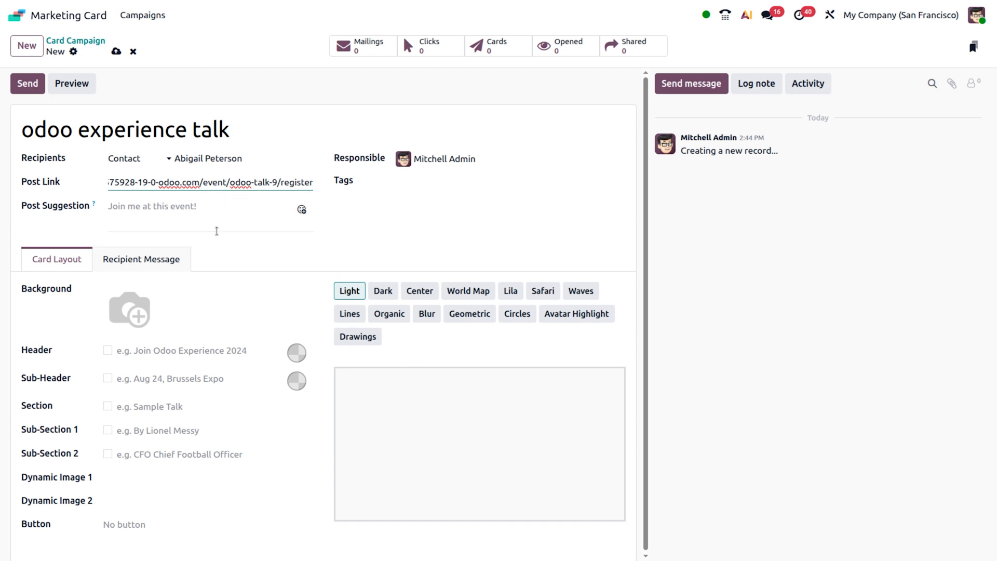
mouse_move(92, 205)
left_click(167, 210)
type("join us for odoo ex")
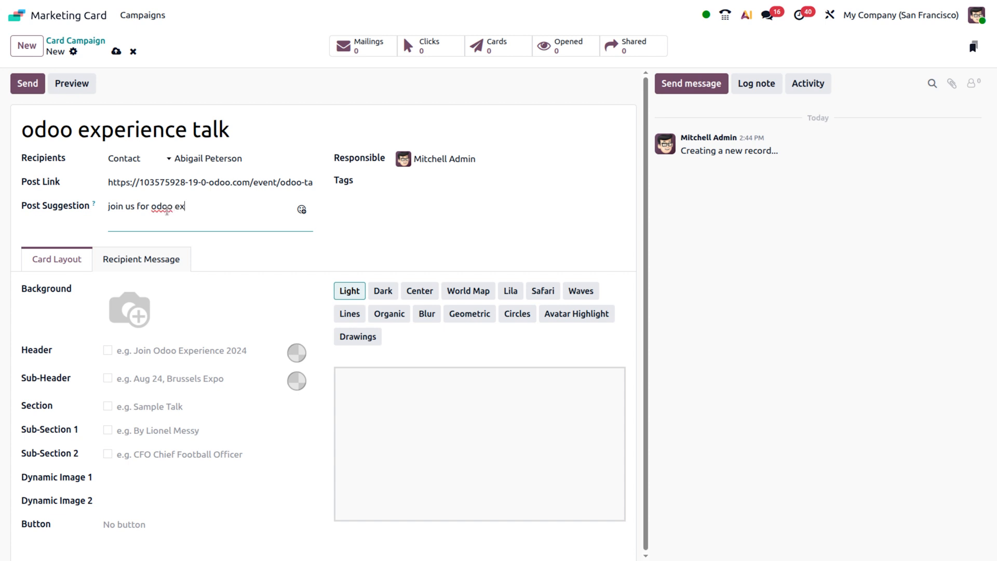
type("perience talk...")
left_click(429, 188)
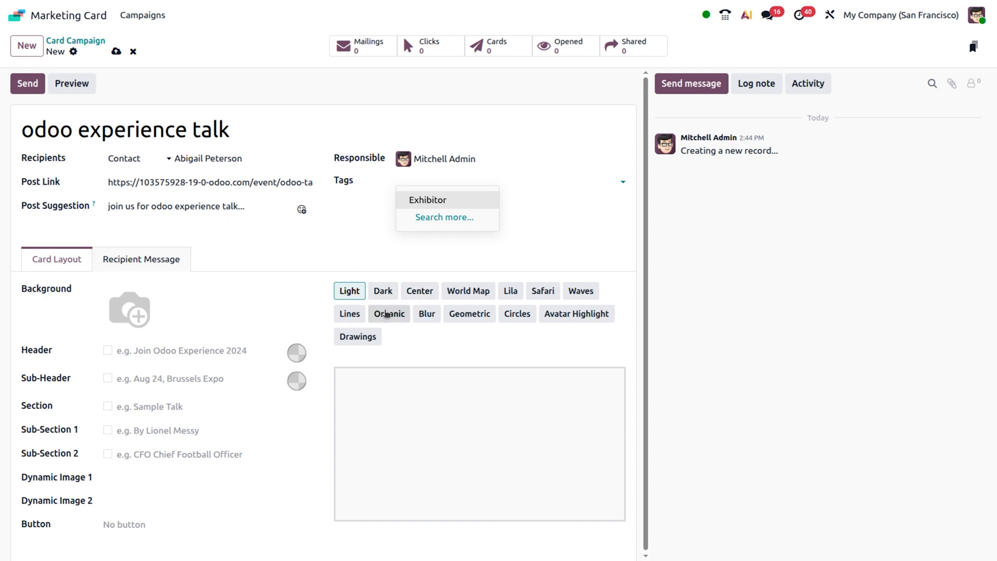
left_click(279, 245)
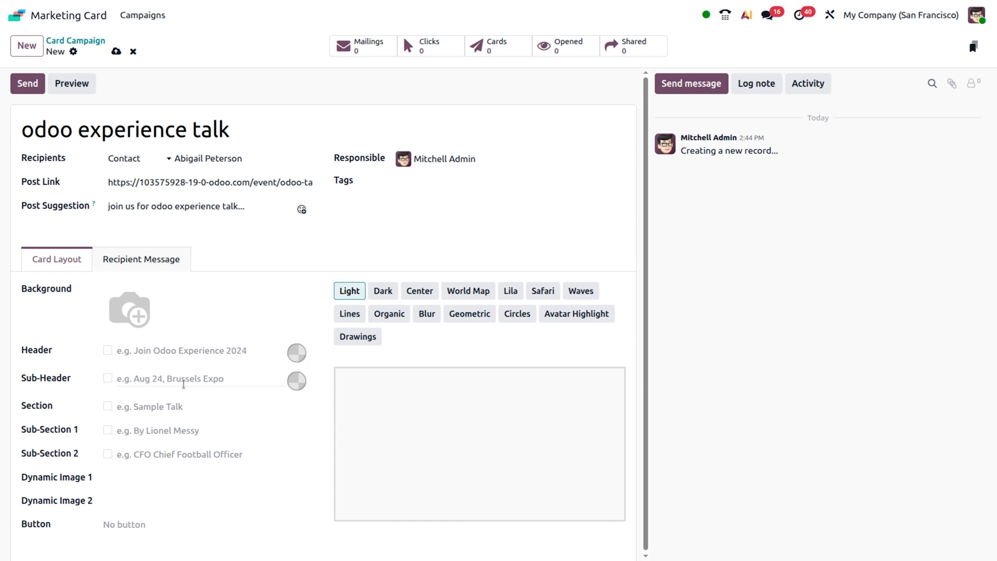
- Enter "odoo experience in 2026" as the card's header and "aug 24-brussels expo" as its sub-header
left_click(161, 352)
type("o")
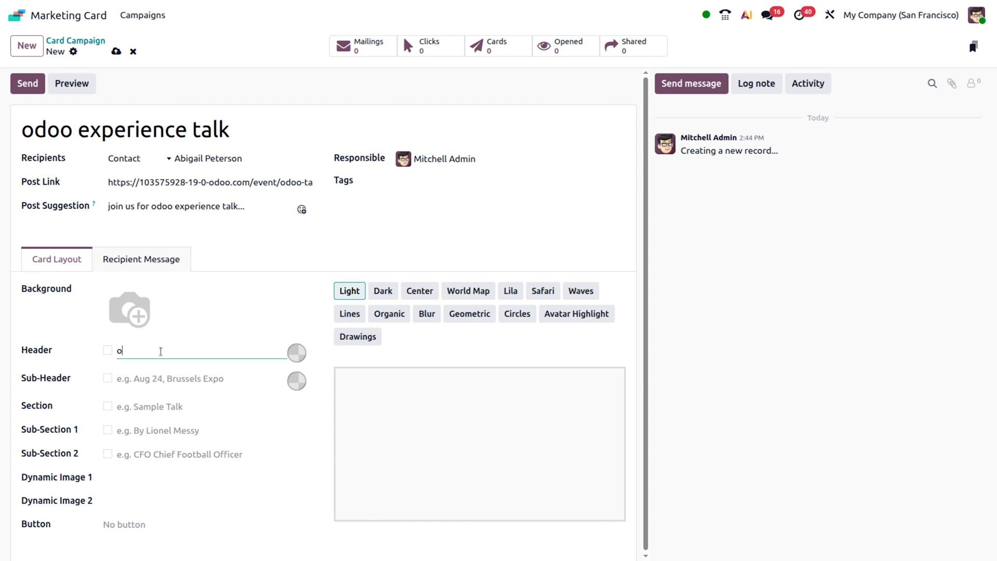
type("doo experience in 2026")
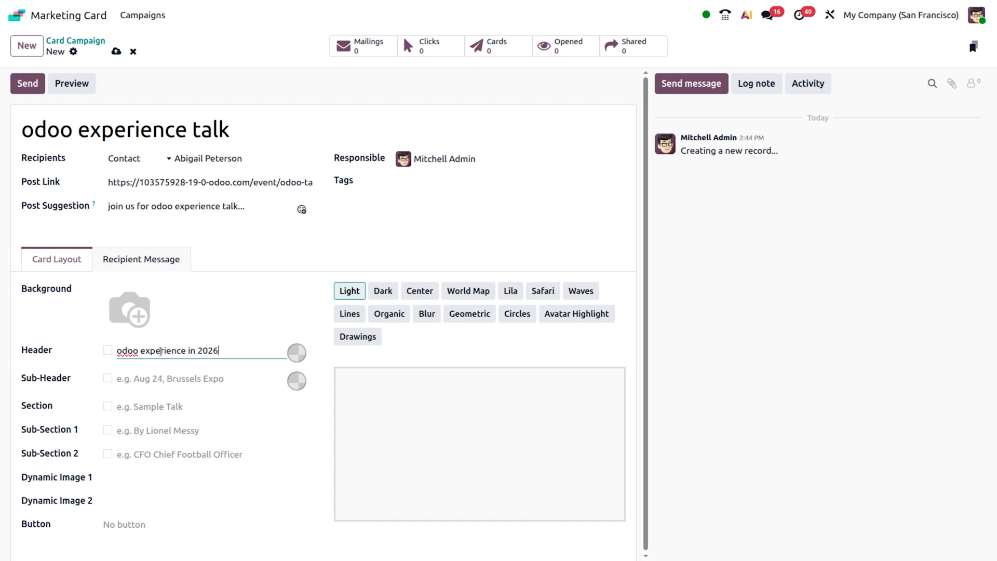
left_click(199, 379)
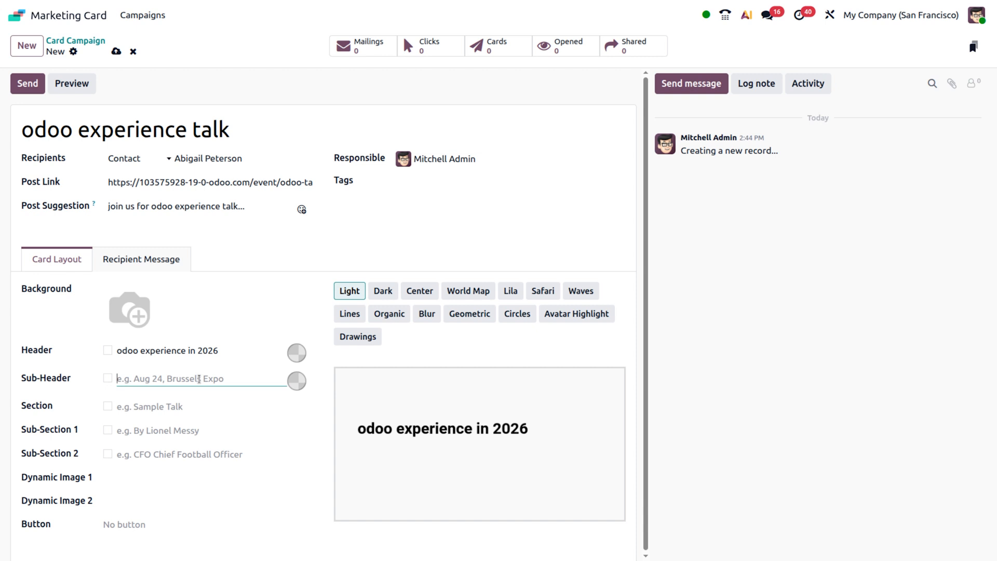
type("aug ")
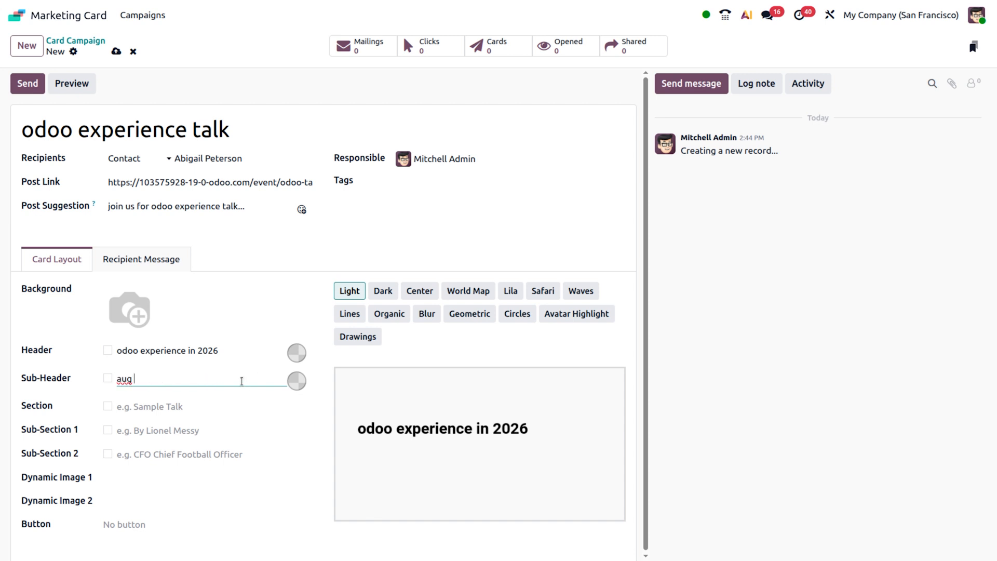
type("24-brussels expo")
- Colour the header text red (RGB 192, 33, 33) and try the Dark card template before returning to Light
left_click(297, 353)
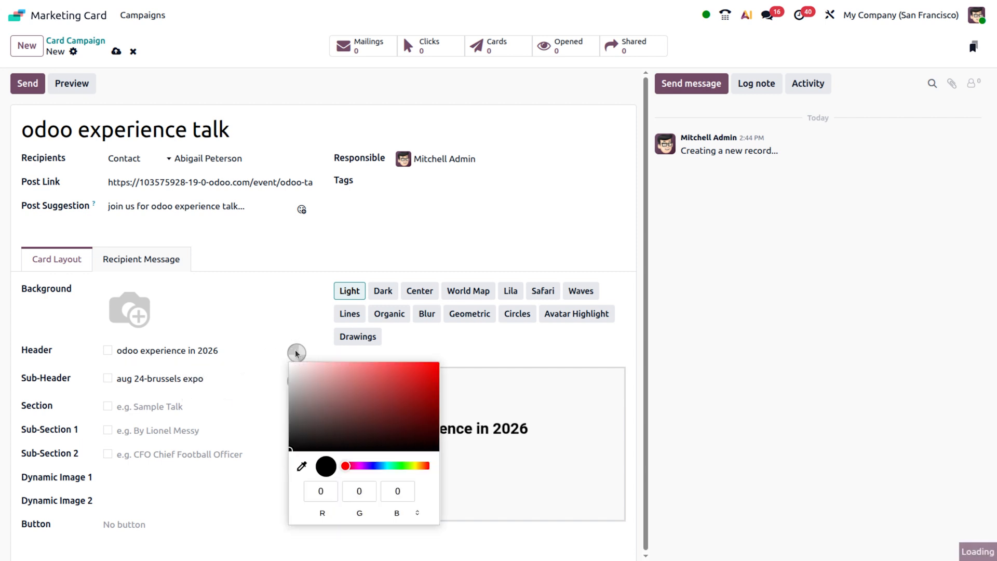
left_click(414, 386)
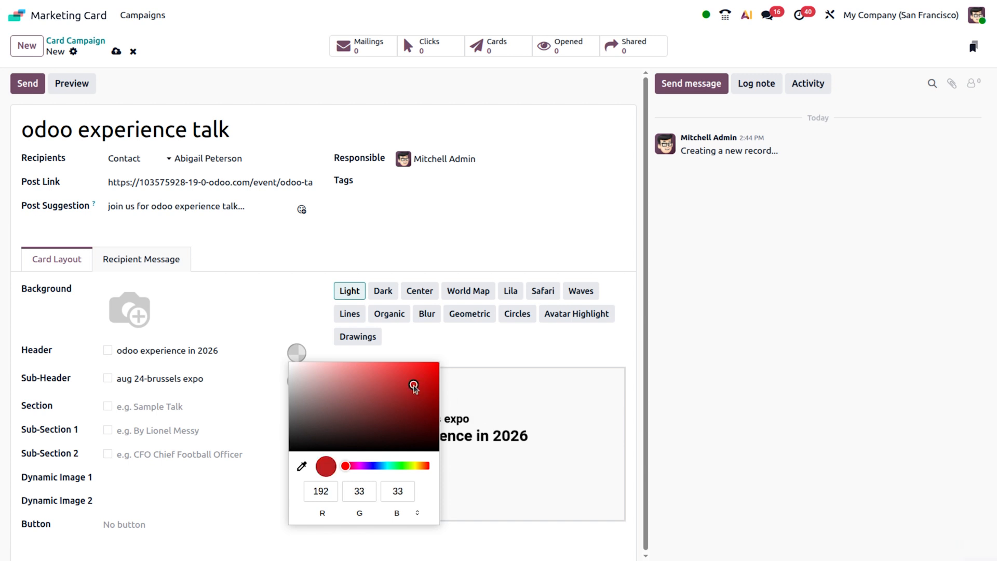
left_click(259, 385)
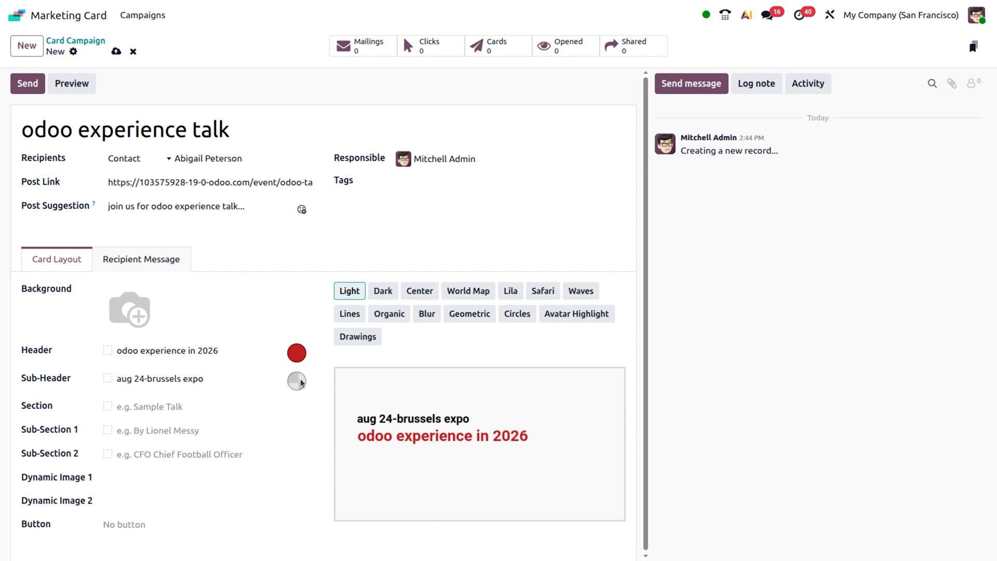
left_click(389, 294)
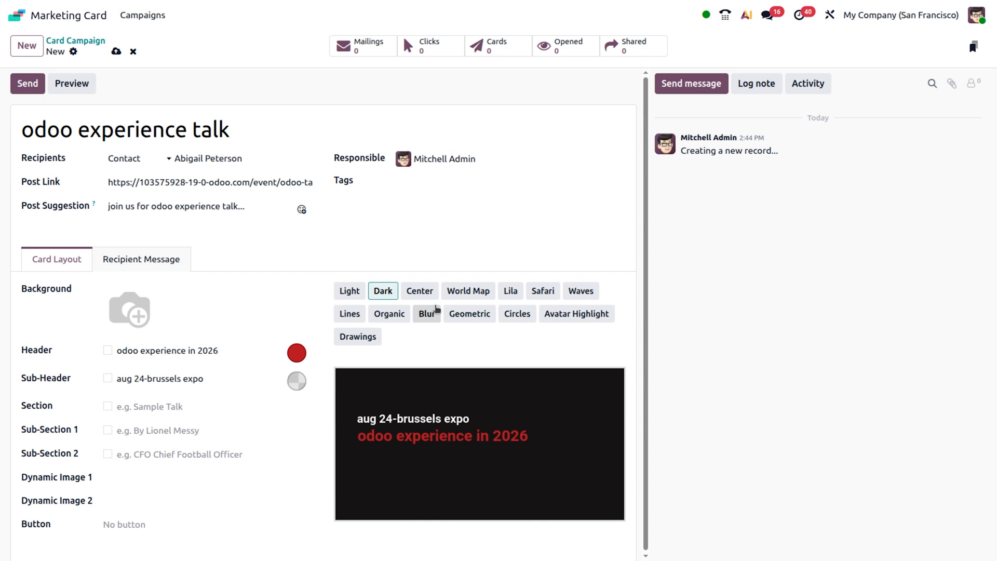
left_click(350, 292)
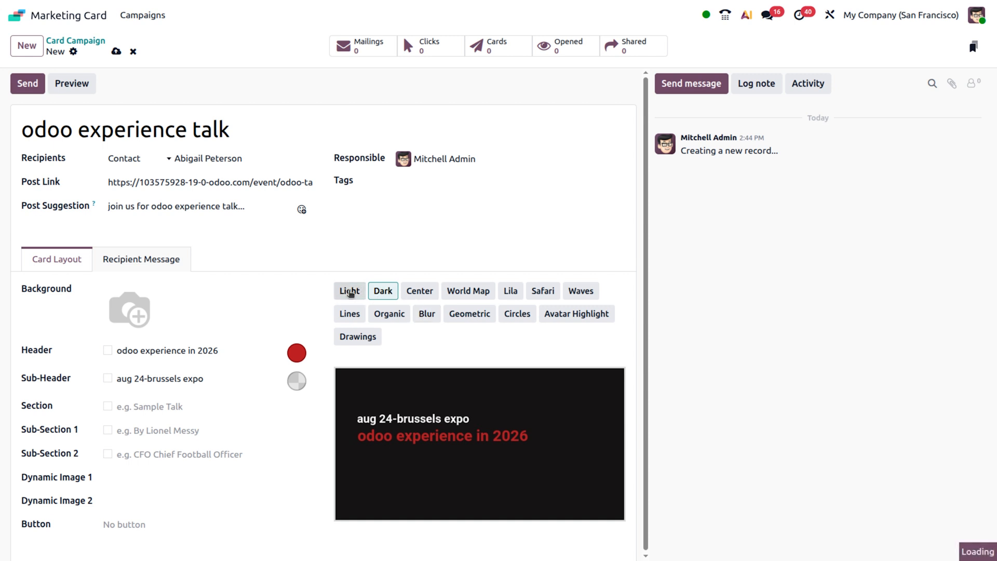
- Set the card's section text to "sample talk", trying its dynamic field option before switching back to static text
left_click(163, 407)
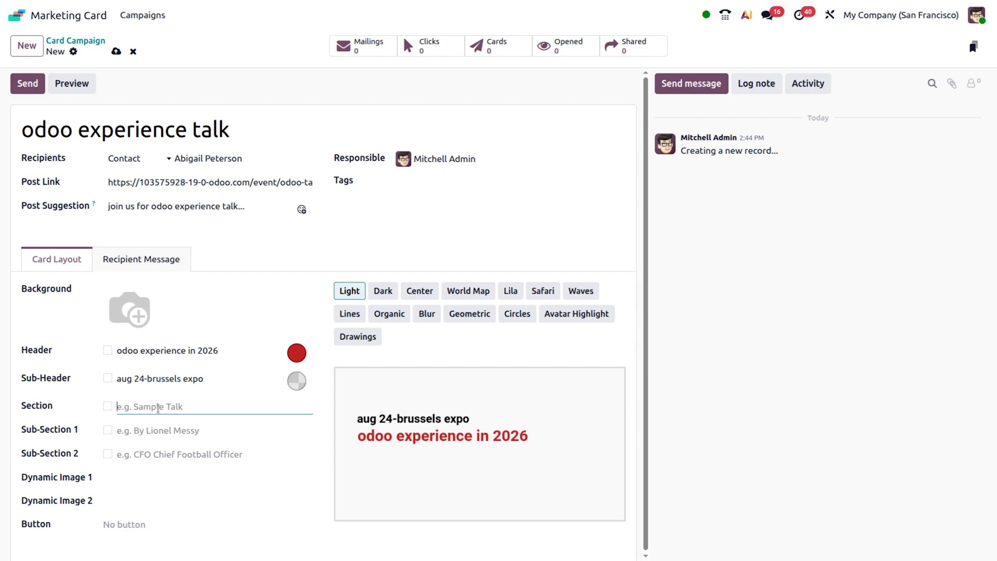
type("sample")
type(" talk")
left_click(107, 407)
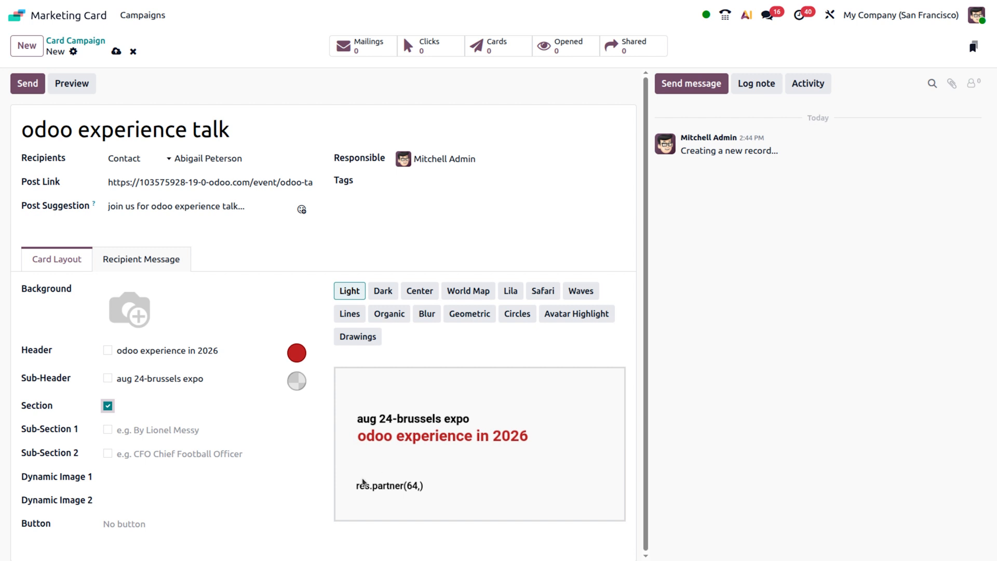
left_click(108, 406)
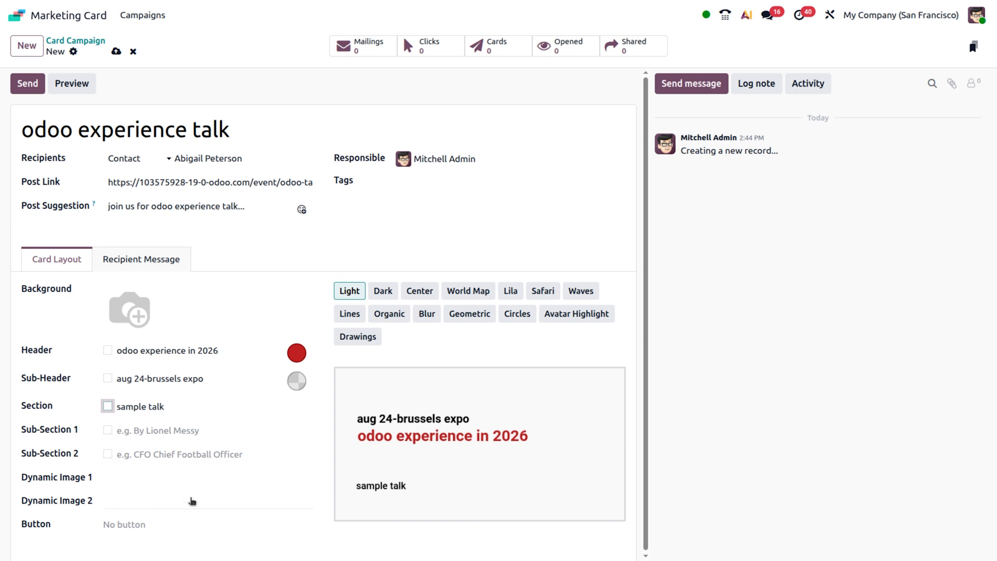
- Review the campaign's recipient message settings, including the thank-you message, and return to the card layout
mouse_move(131, 317)
left_click(127, 259)
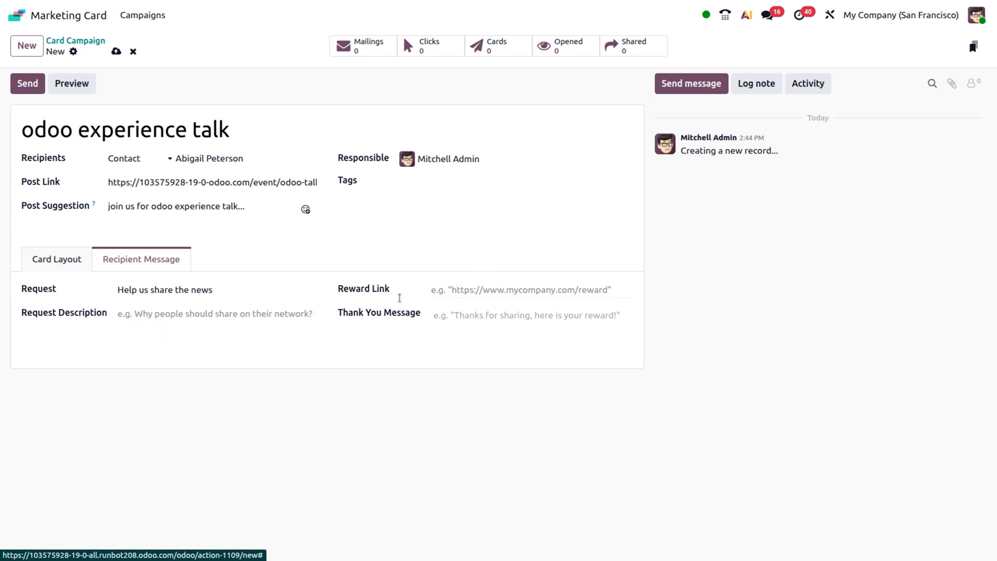
left_click(479, 315)
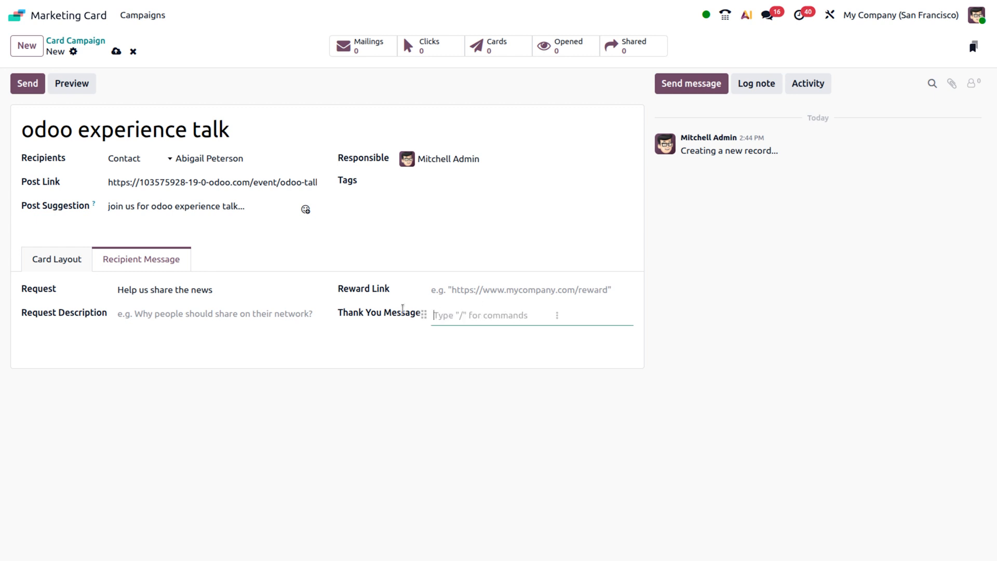
left_click(332, 240)
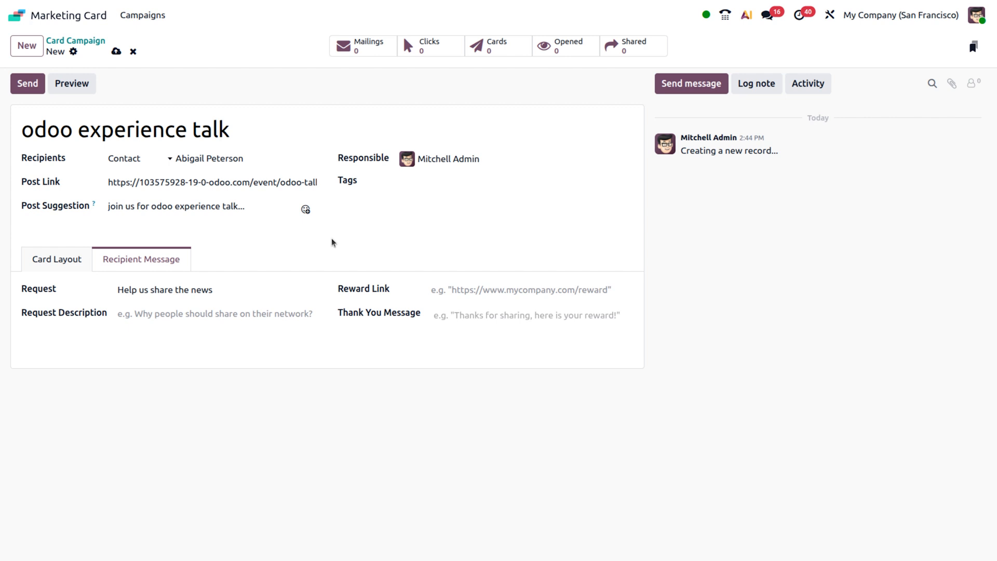
left_click(59, 262)
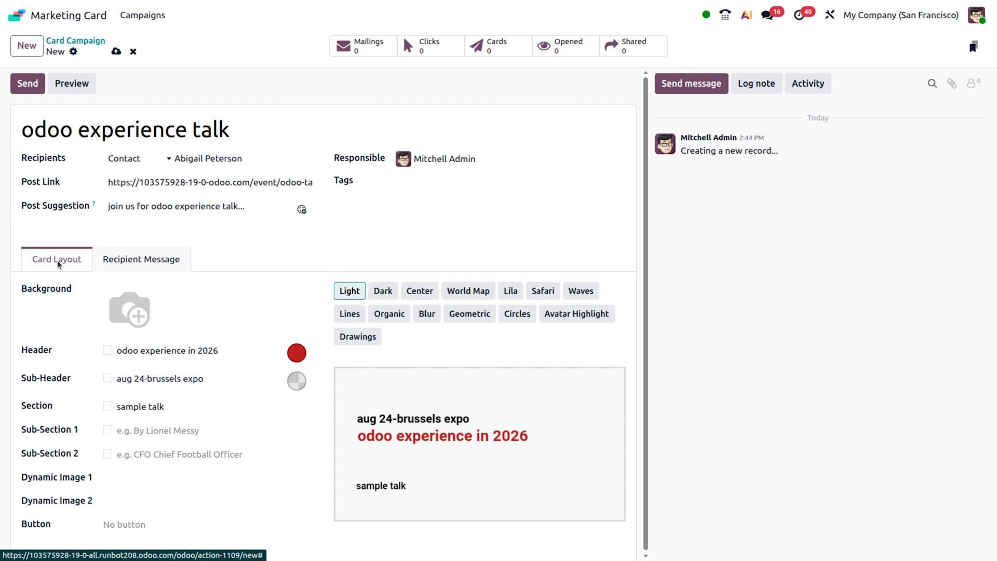
- Preview the campaign's sharing page with the card, and go back to the overview of all apps
left_click(63, 88)
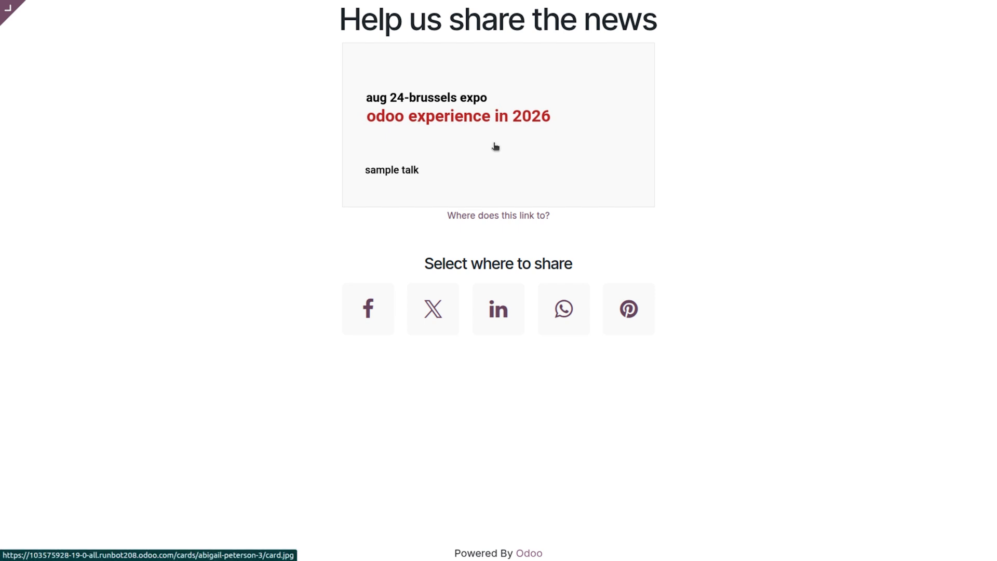
mouse_move(16, 18)
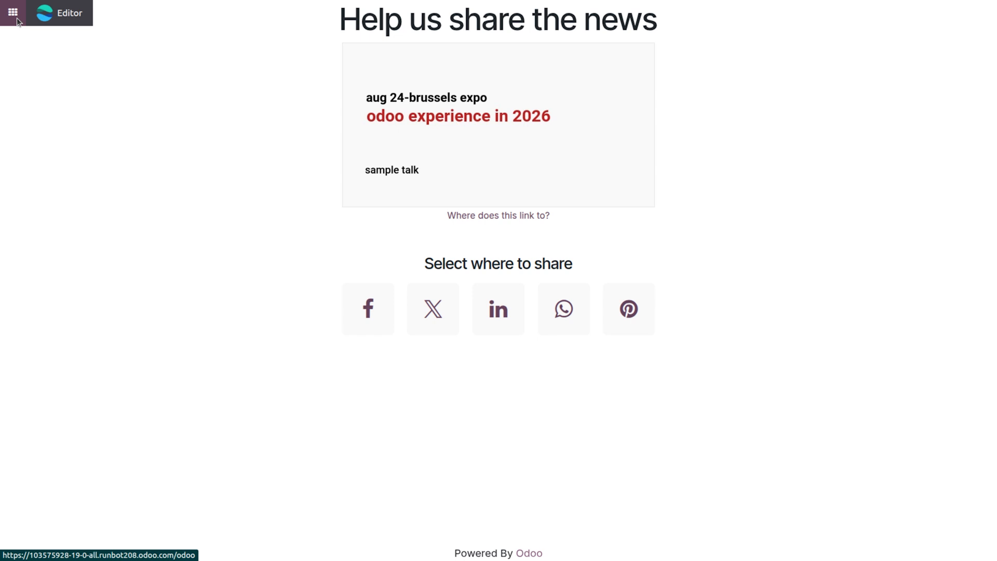
left_click(13, 16)
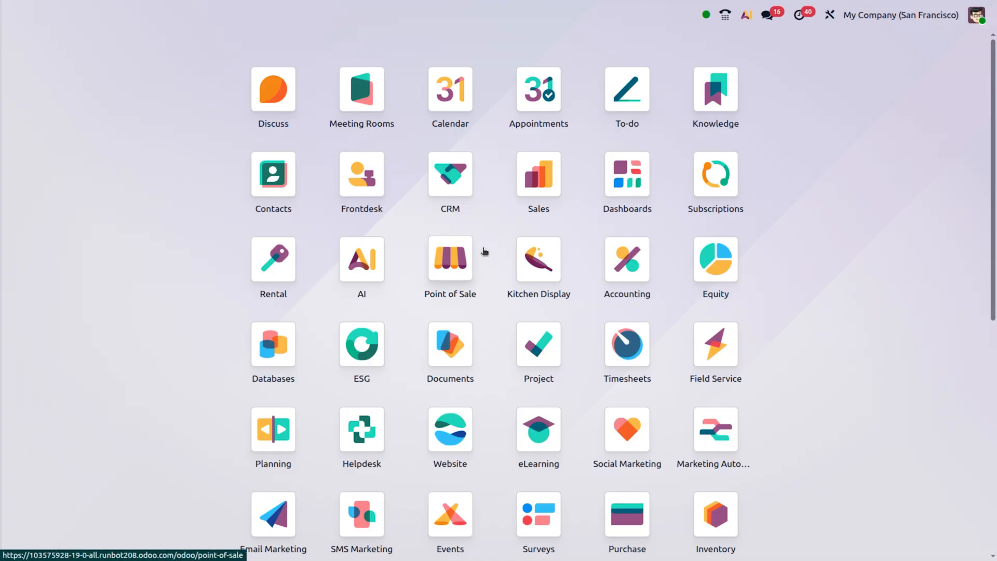
- Open the "odoo experience talk" campaign in the Marketing Card app
scroll(484, 252, "down", 8)
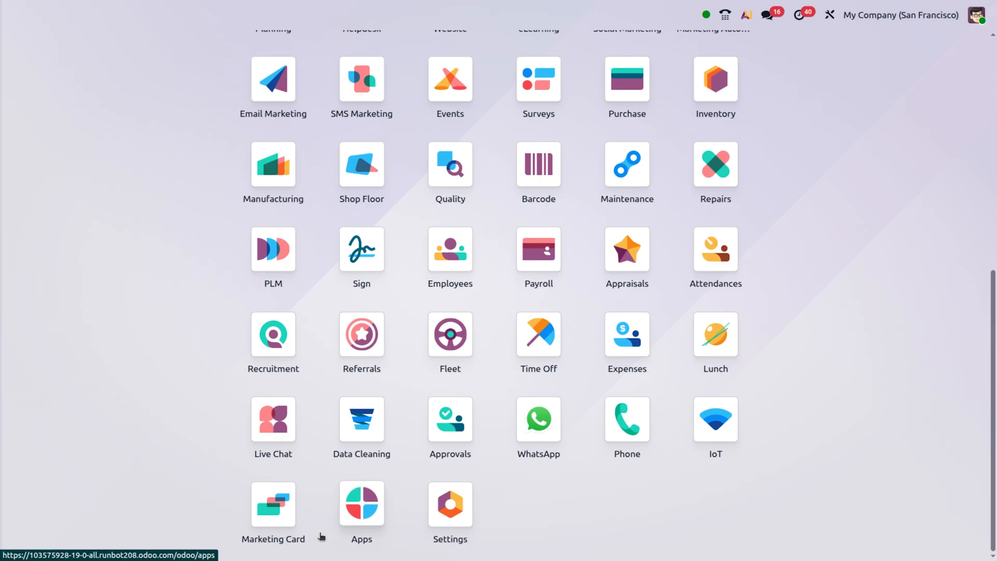
left_click(273, 514)
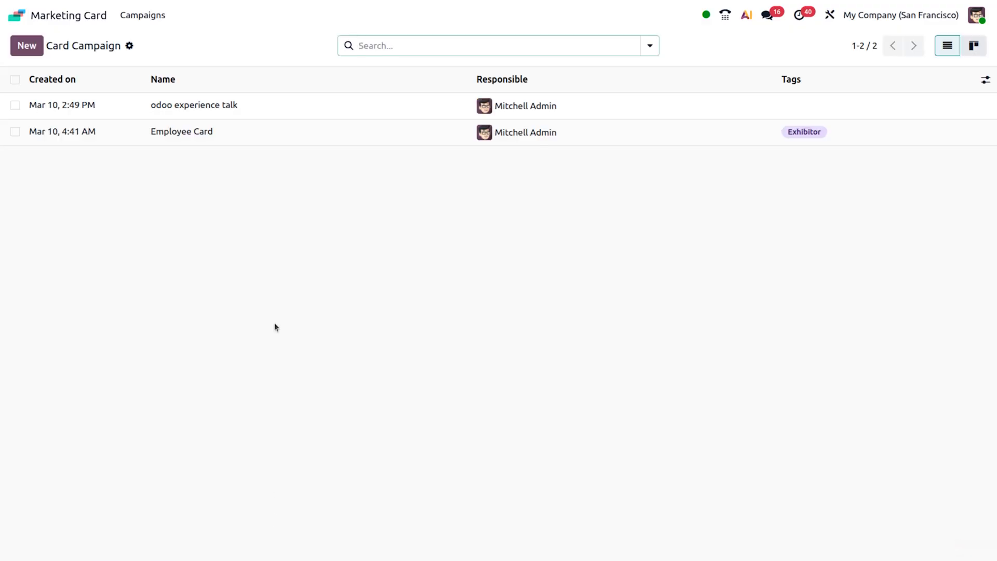
left_click(274, 110)
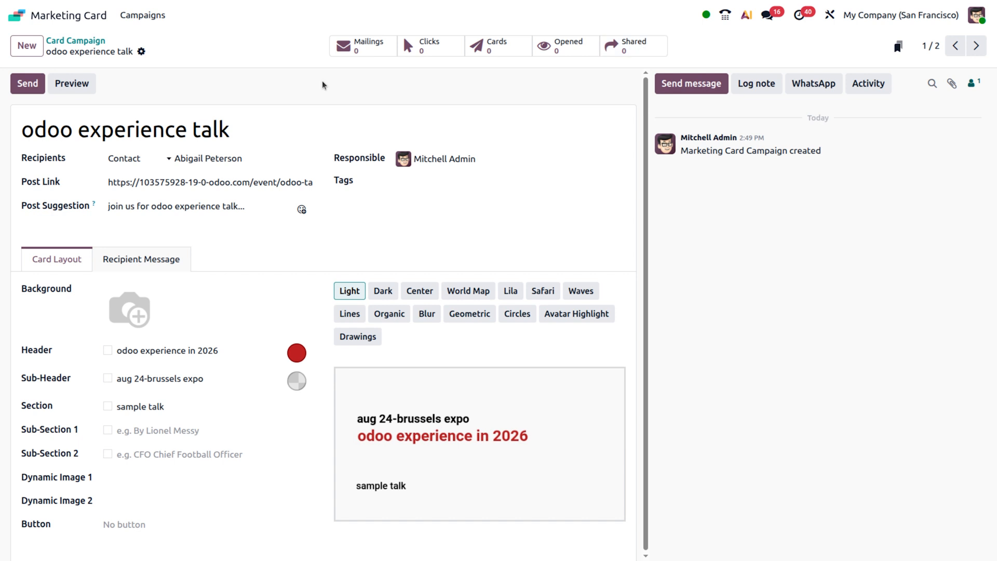
- Start a mailing from the campaign, check its mail body, and update the cards for all matching contacts
left_click(27, 87)
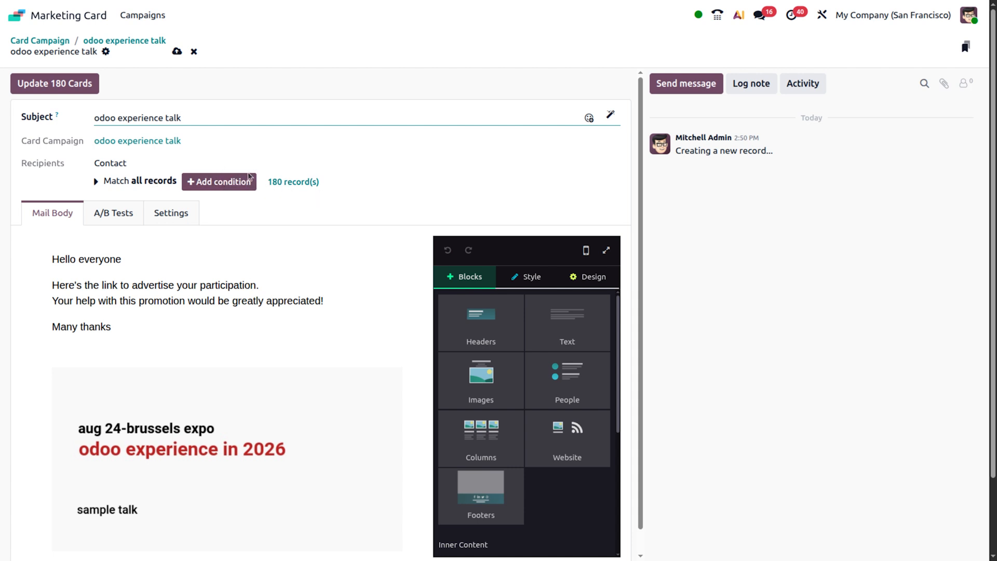
scroll(153, 307, "down", 1)
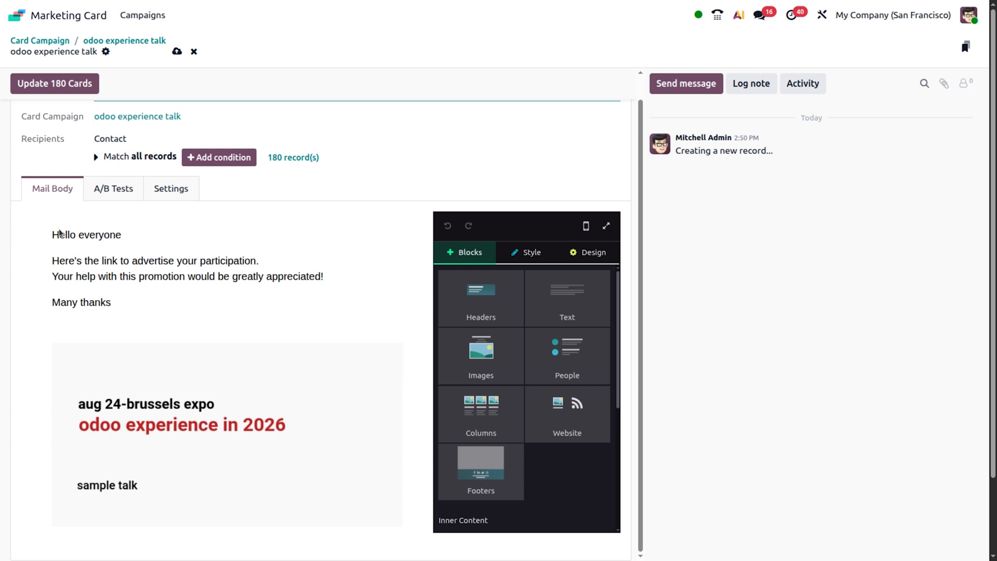
scroll(210, 352, "up", 1)
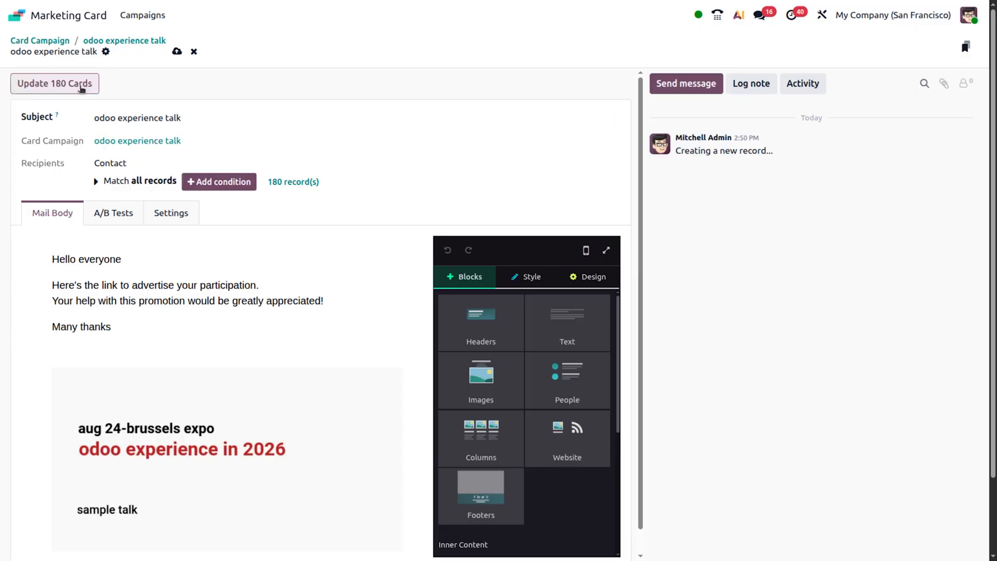
left_click(81, 89)
left_click(333, 322)
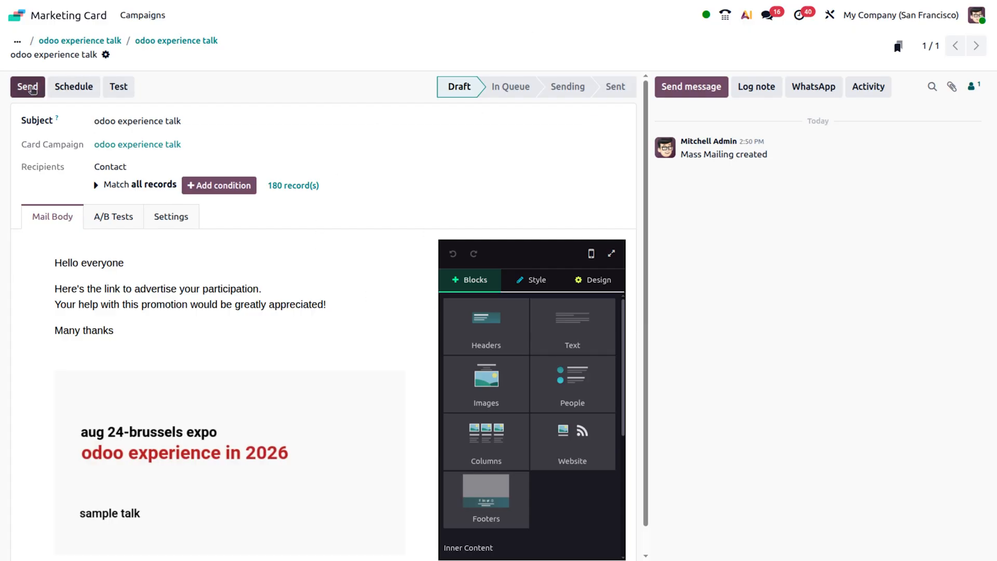
- Send the "odoo experience talk" mailing to all recipients and go back to the card campaign
left_click(28, 87)
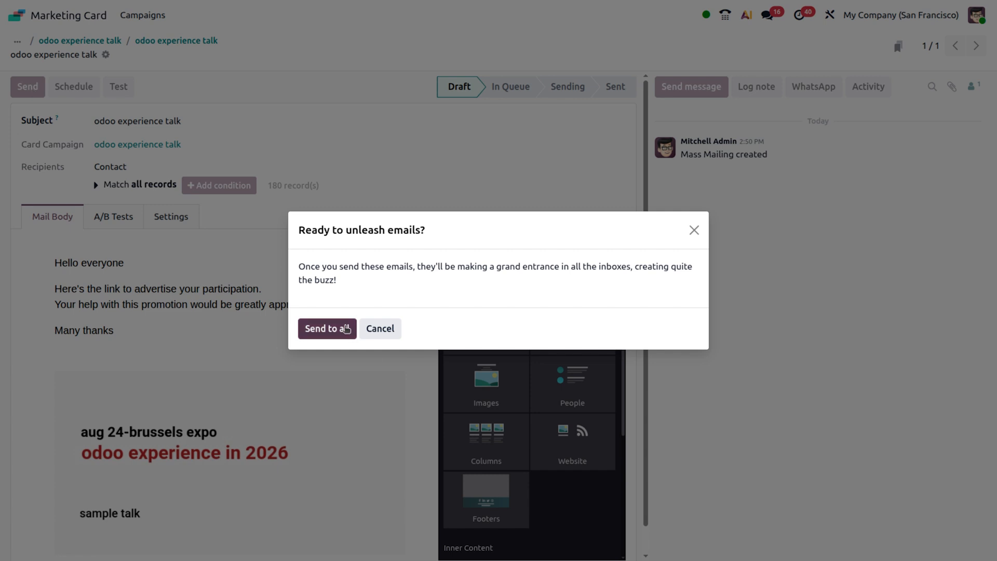
left_click(341, 331)
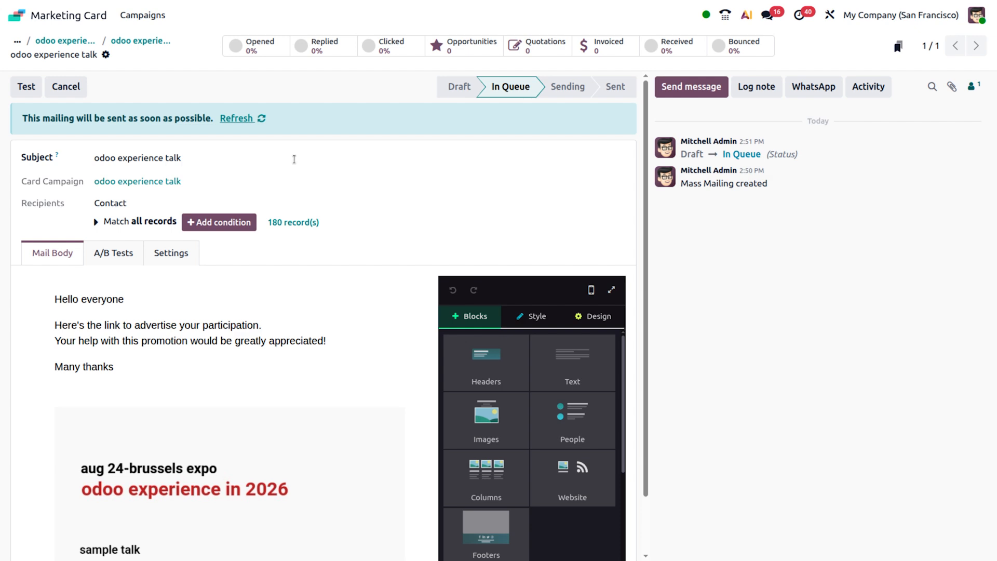
scroll(287, 267, "down", 1)
scroll(286, 267, "up", 1)
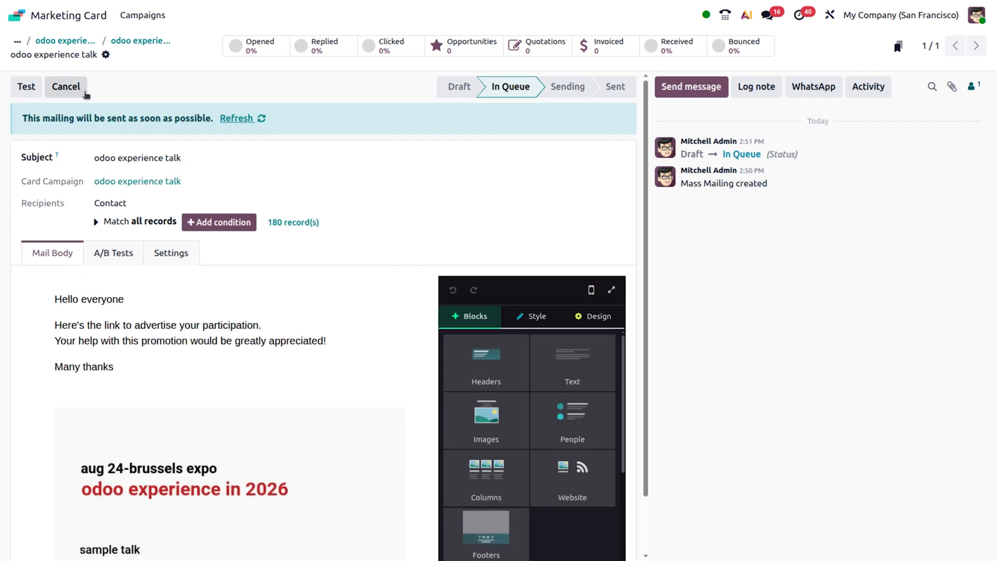
left_click(76, 43)
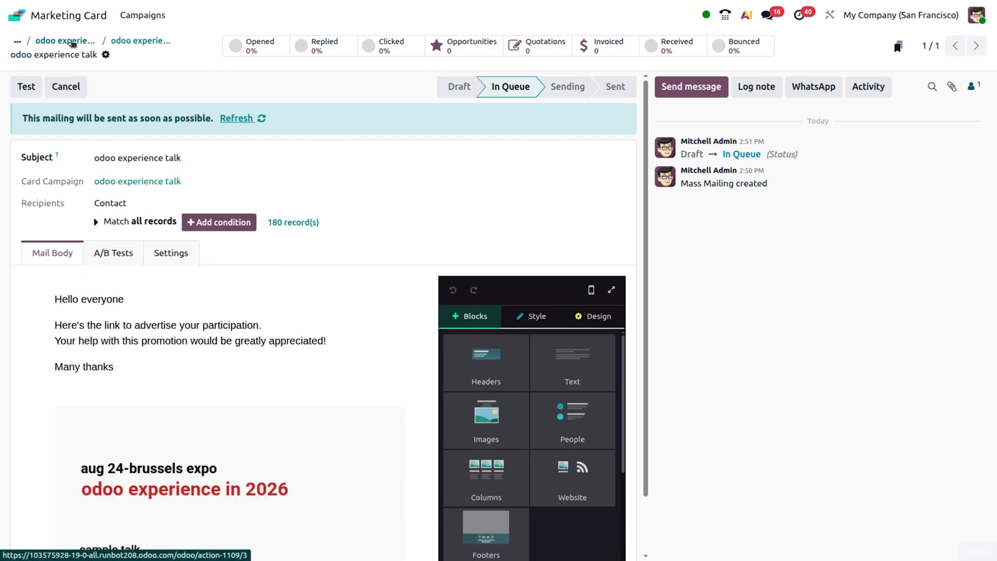